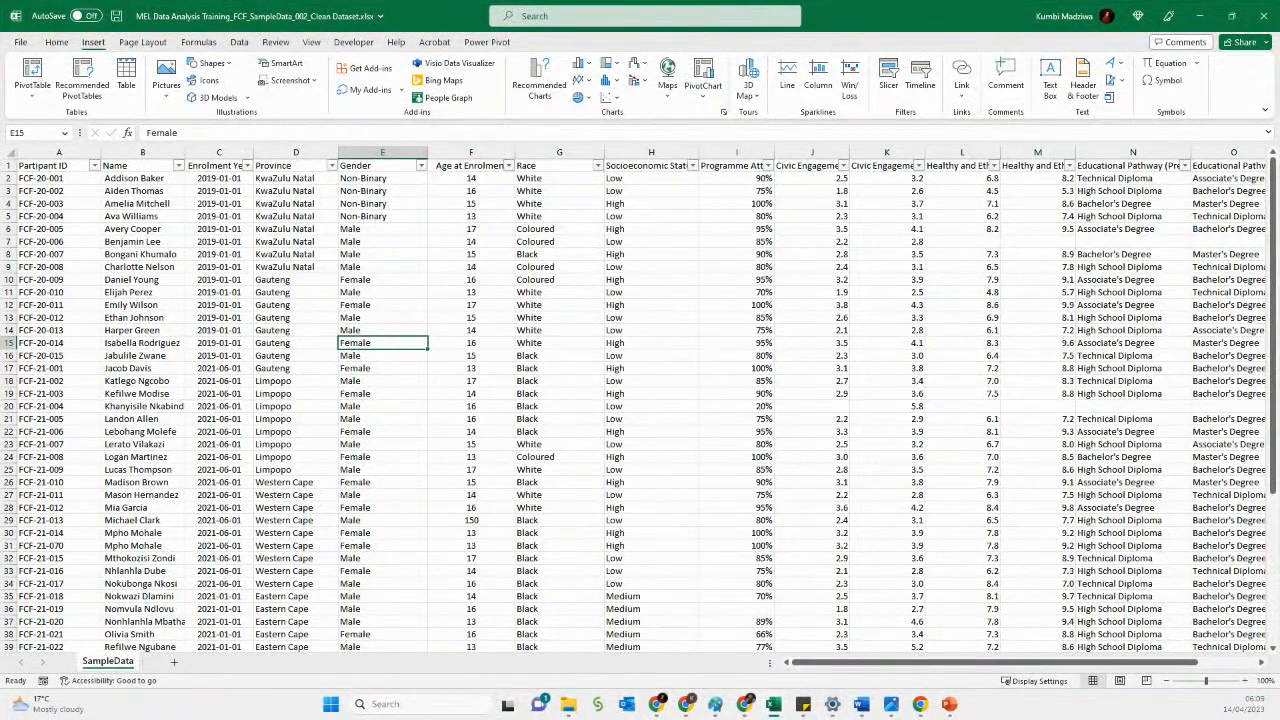
- Select the dataset's header row and insert a new PivotTable from the data
left_click(246, 305)
left_click(57, 152)
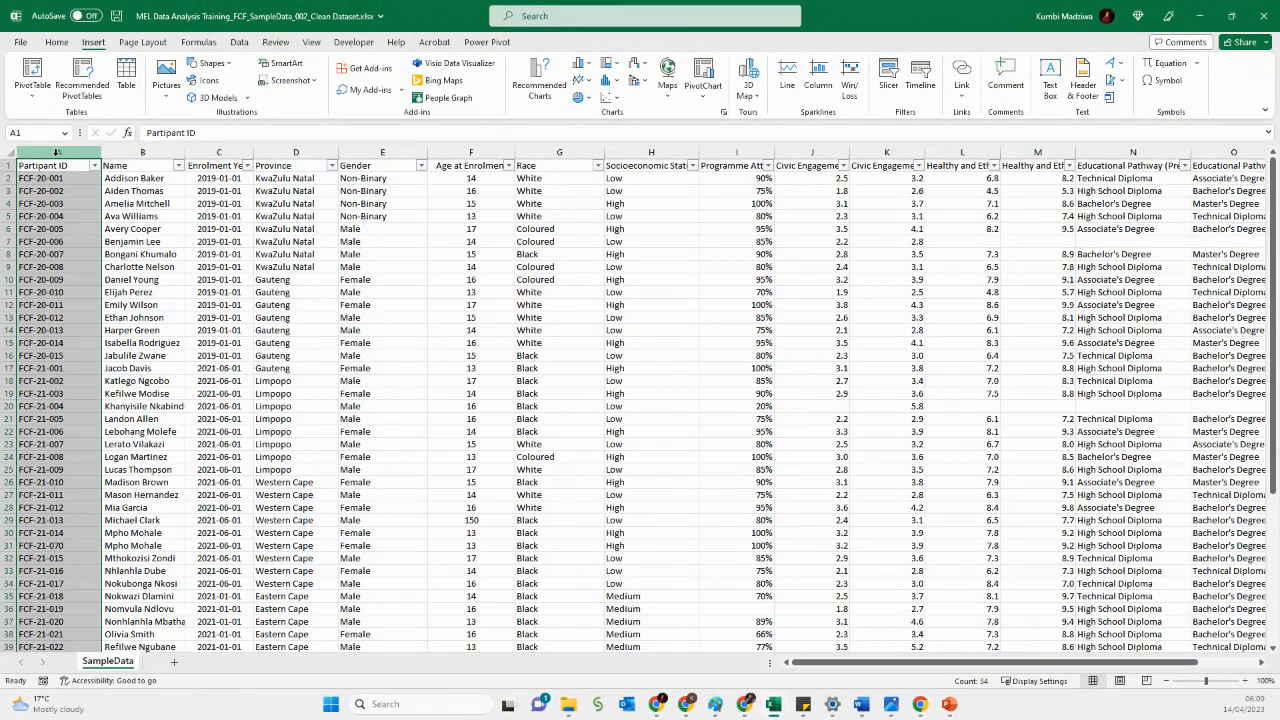
key("ctrl+shift+Right")
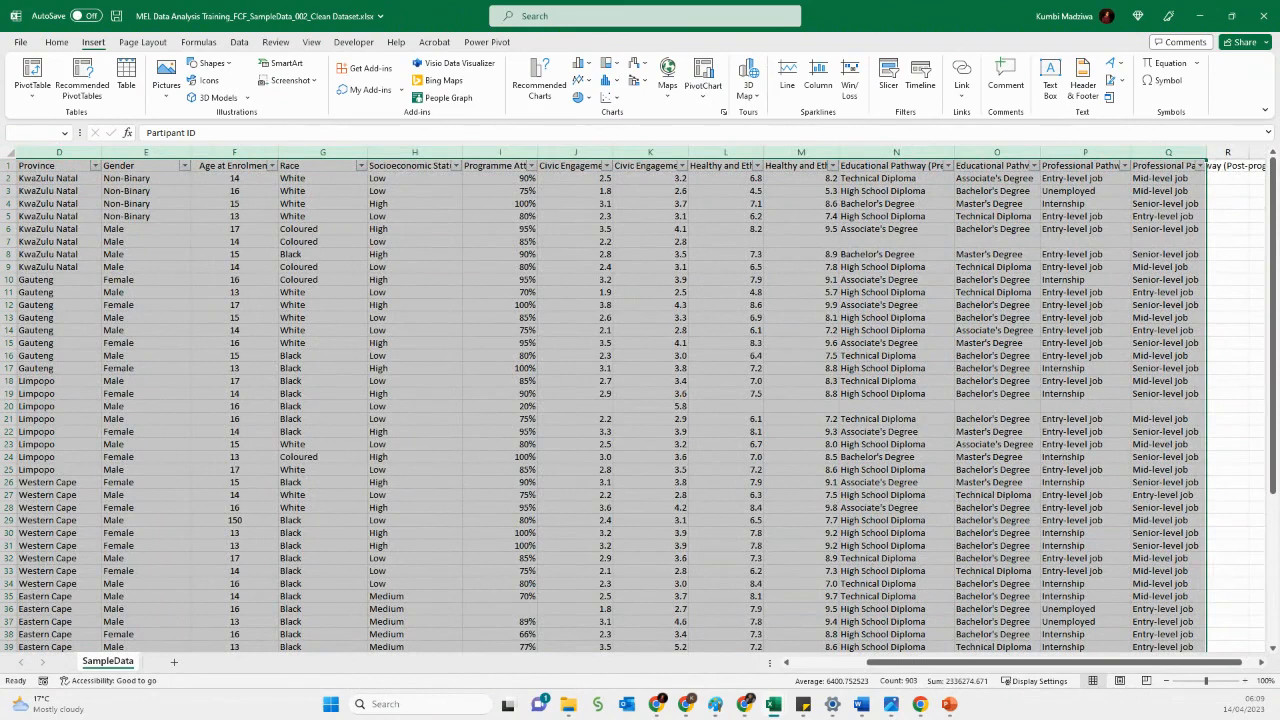
left_click(32, 70)
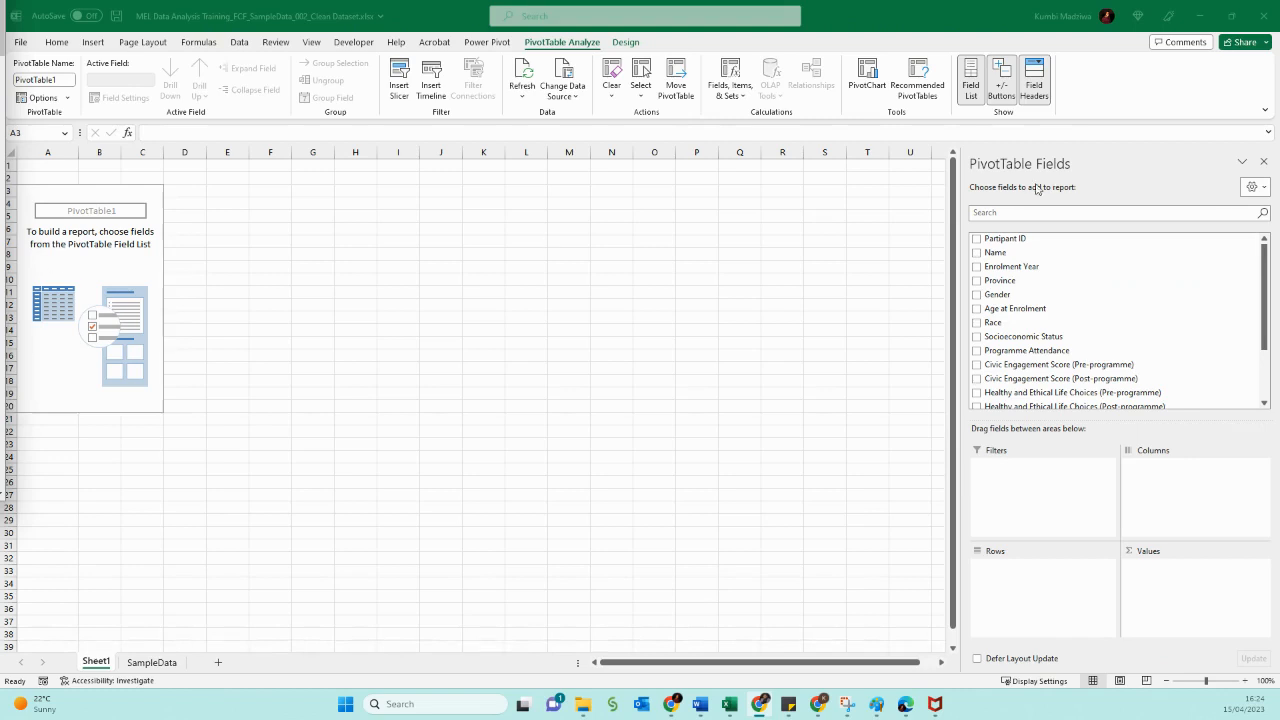
- Build the pivot with Gender as rows and a count of Participant ID as values
left_click(998, 295)
left_click_drag(988, 295, 1037, 581)
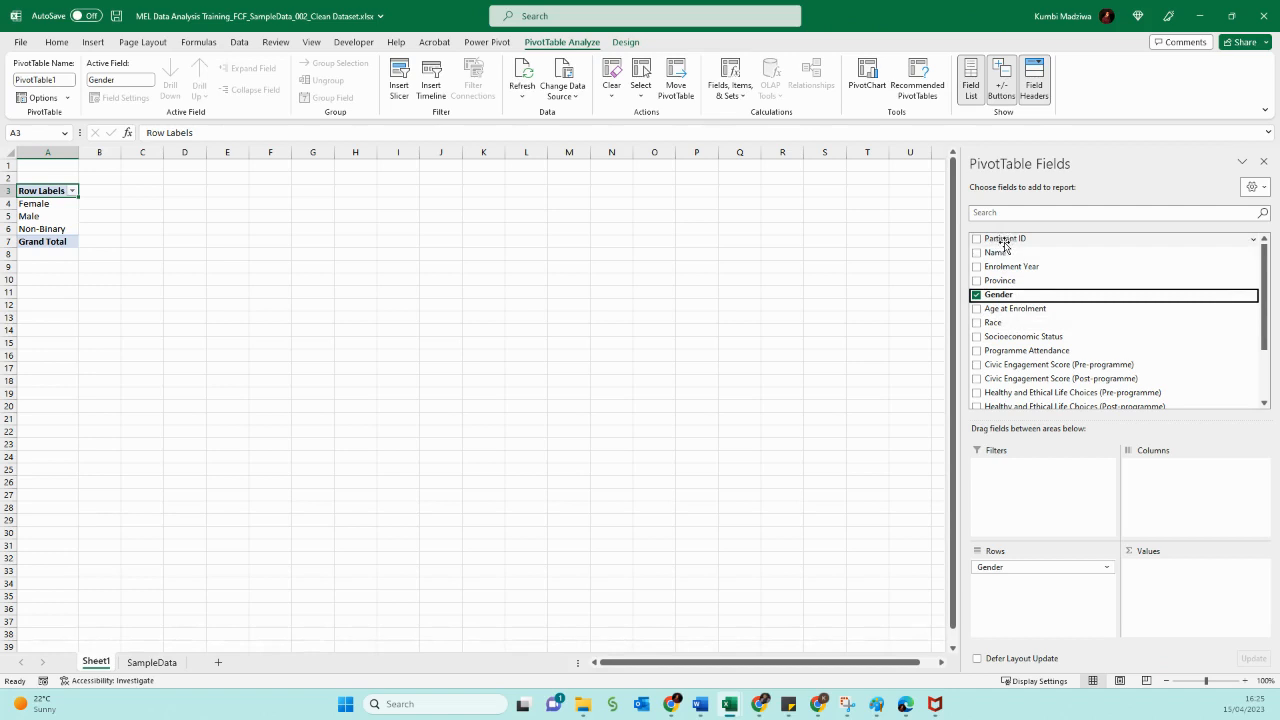
left_click_drag(1005, 243, 1165, 575)
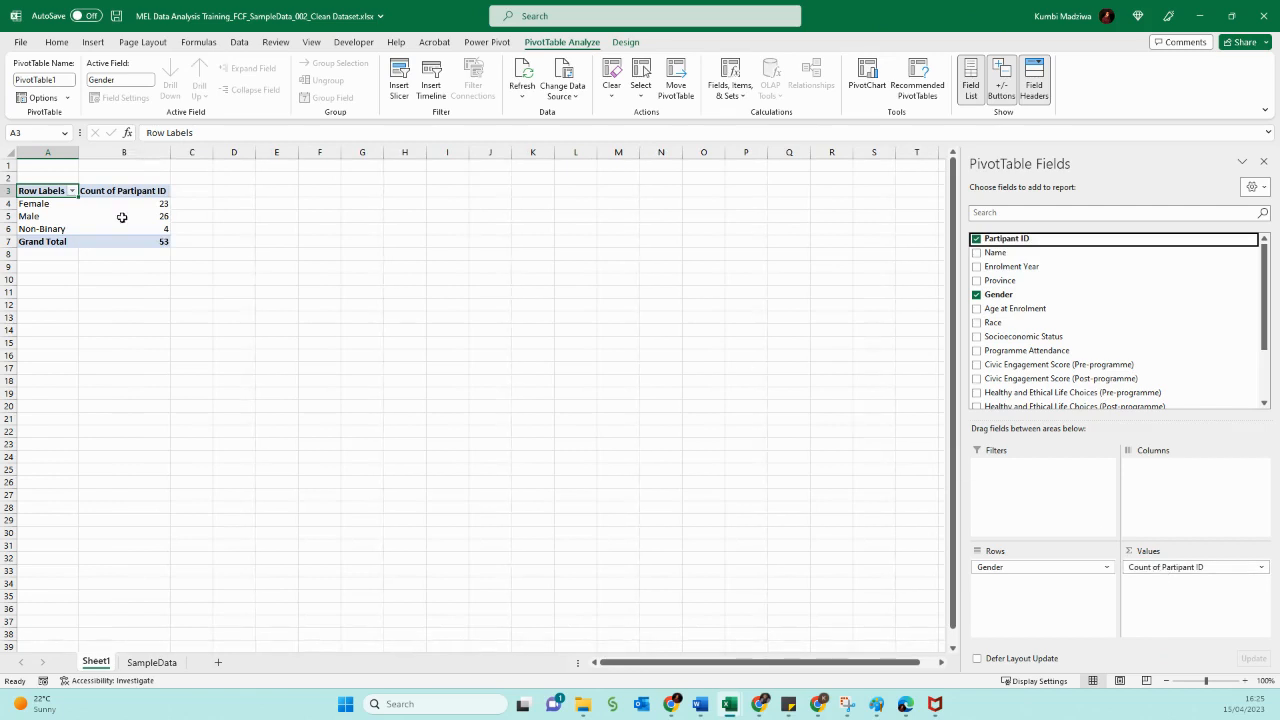
mouse_move(125, 217)
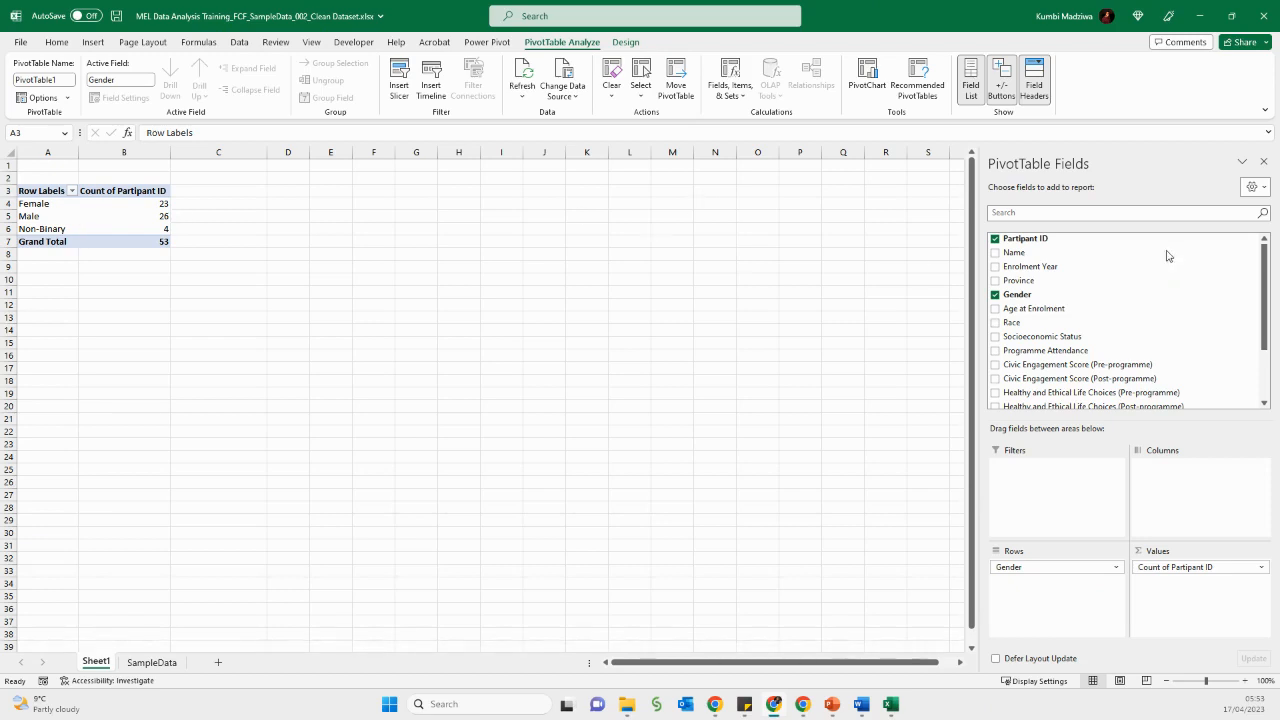
- Add Participant ID to the values a second time and show it as % of Column Total
left_click_drag(1029, 240, 1180, 605)
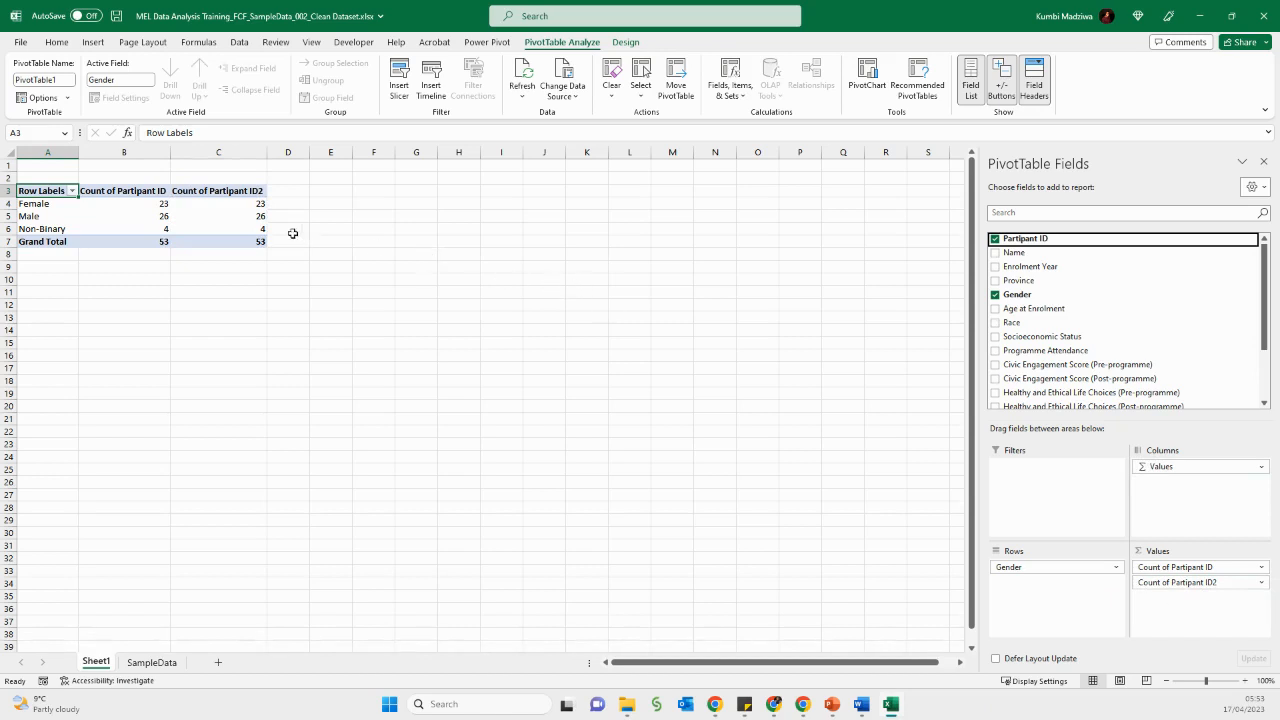
right_click(229, 215)
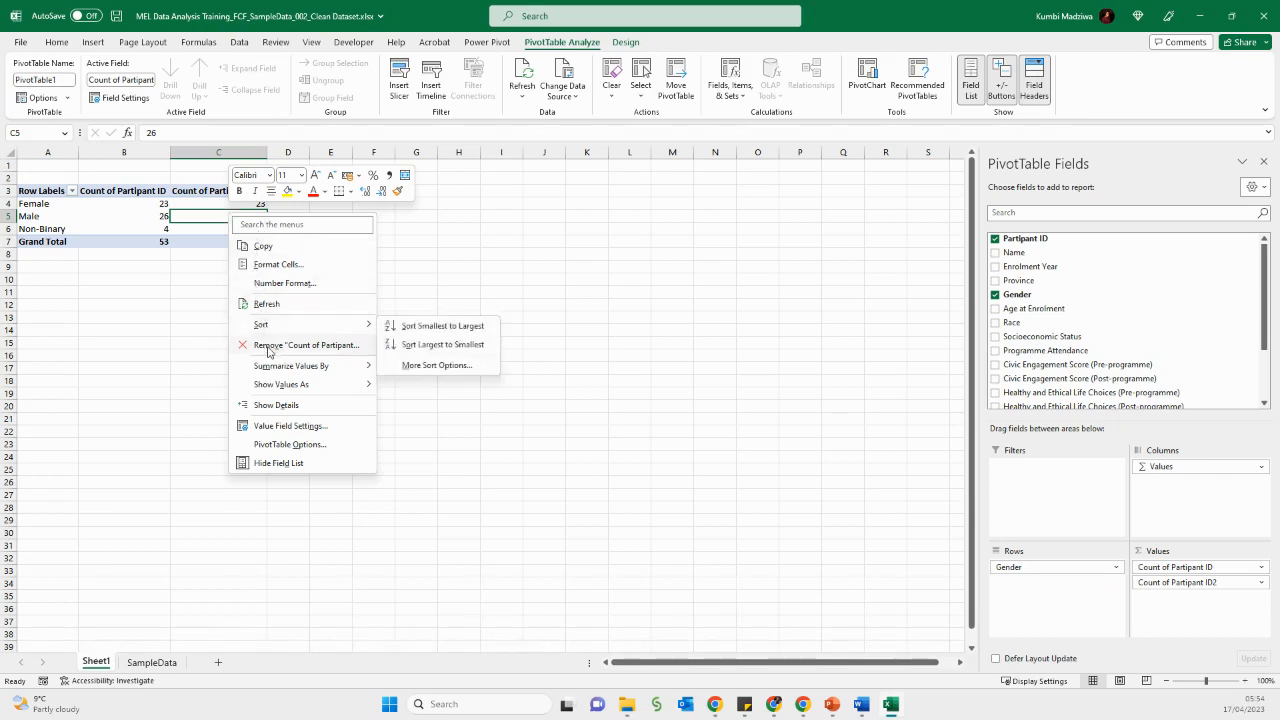
mouse_move(278, 385)
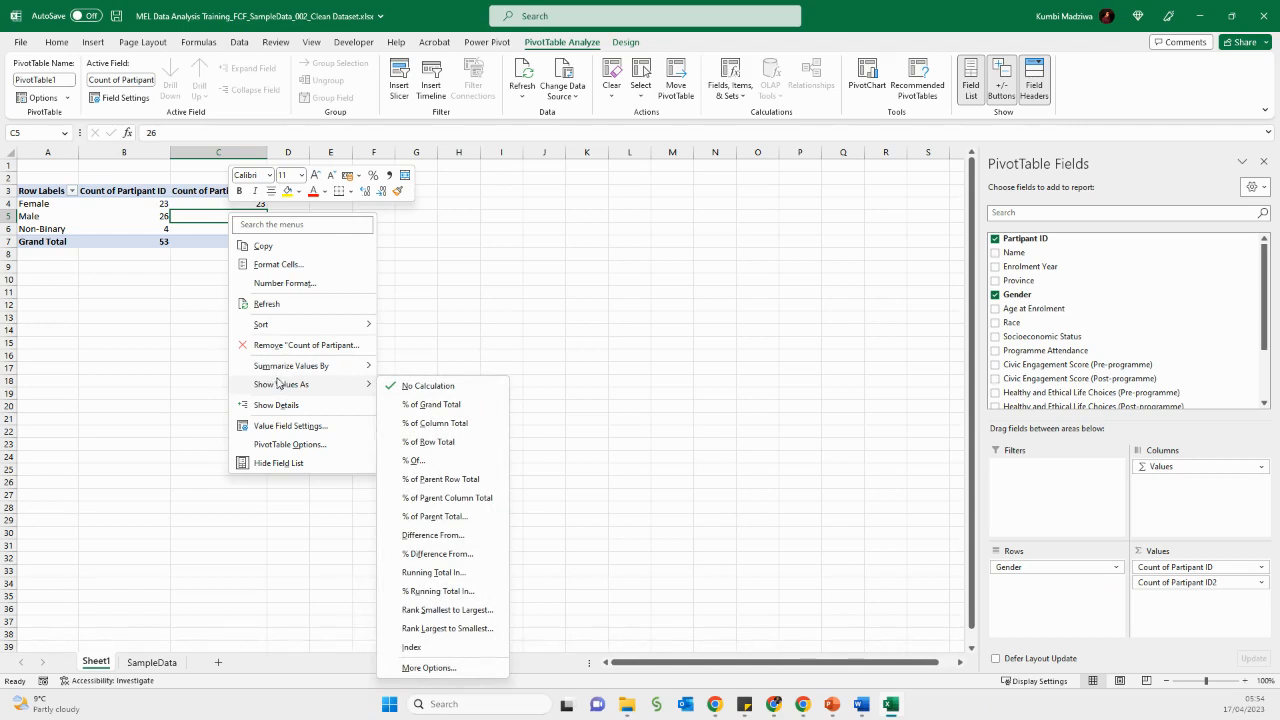
left_click(461, 424)
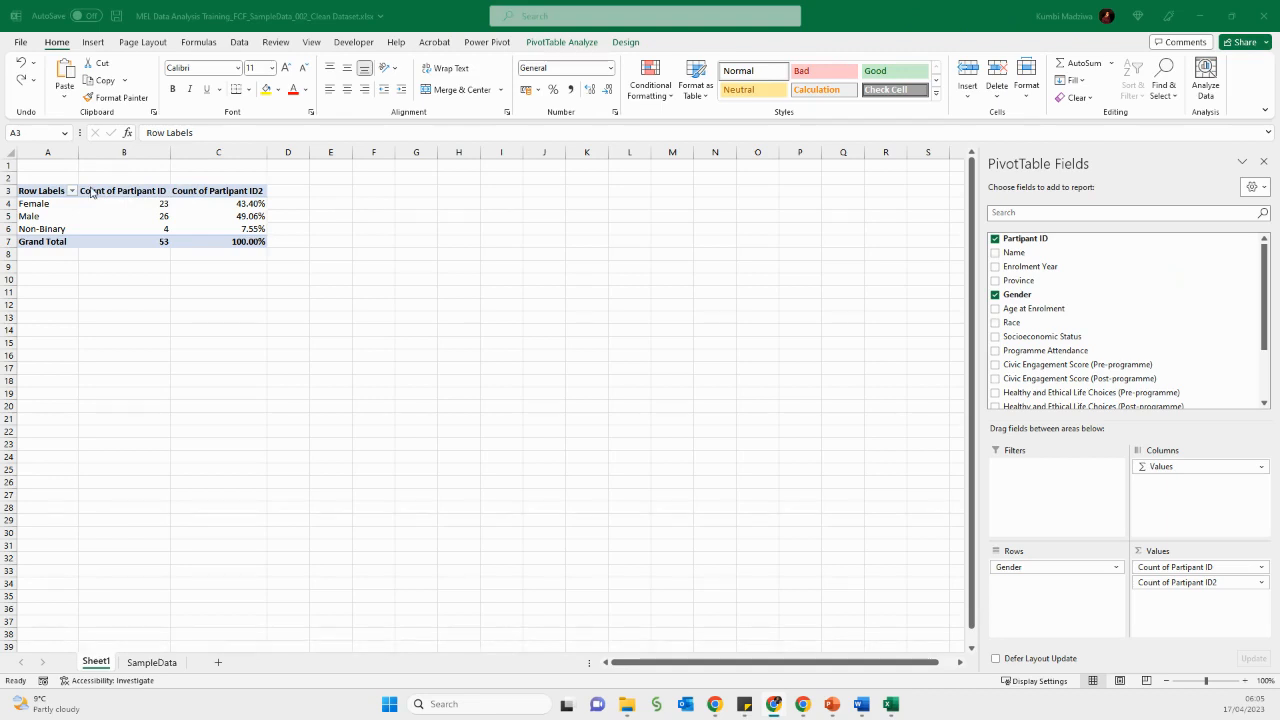
- Rename the row labels header to Categories
left_click(55, 190)
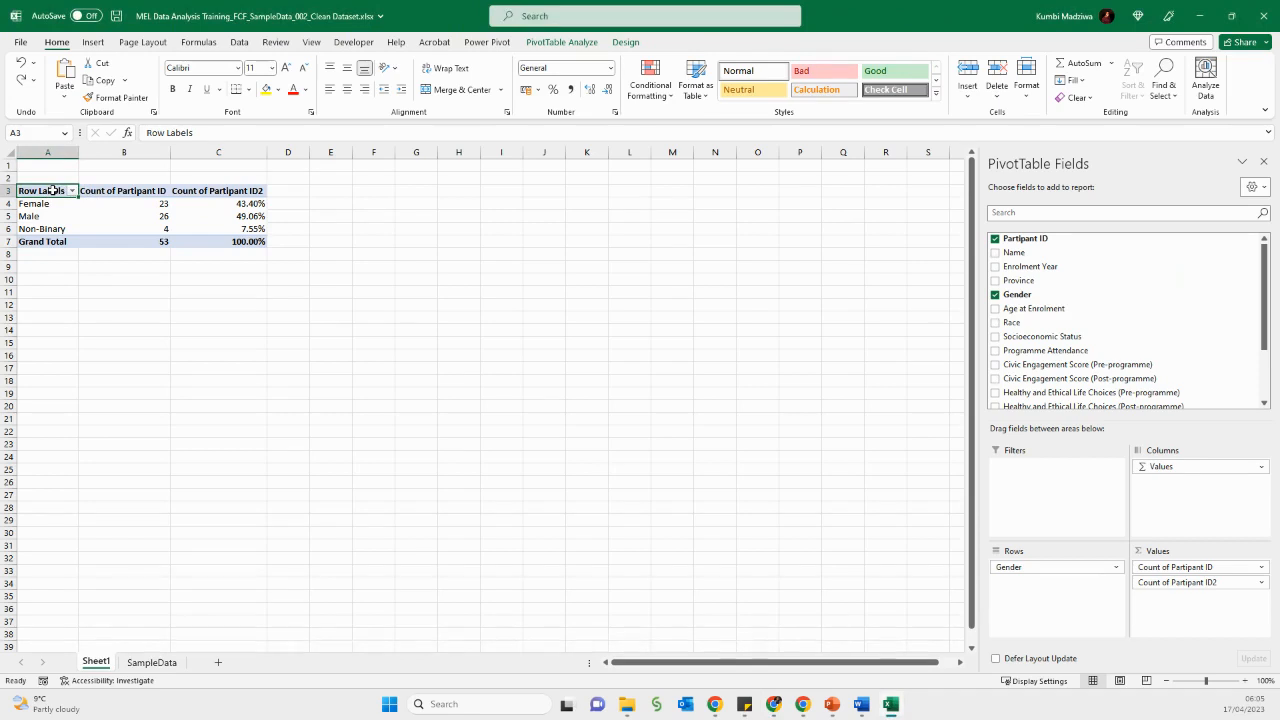
type("Categories")
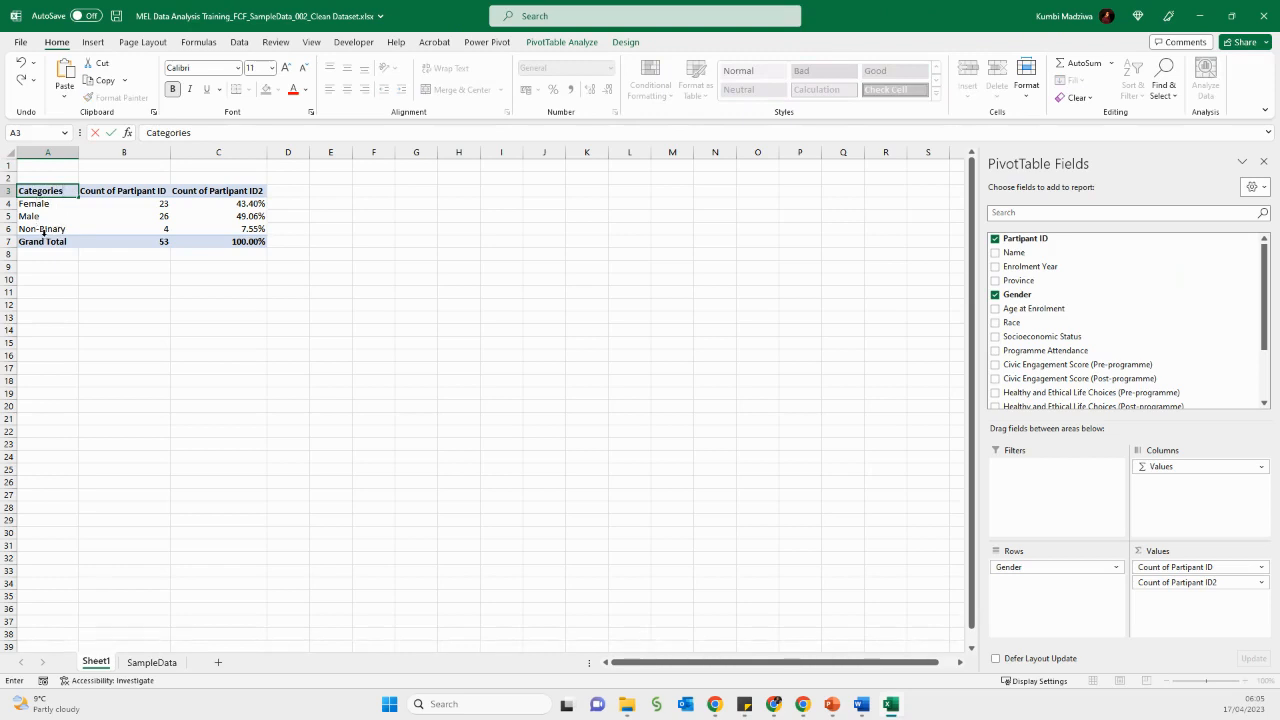
- Rename the first values header to Count
left_click(127, 192)
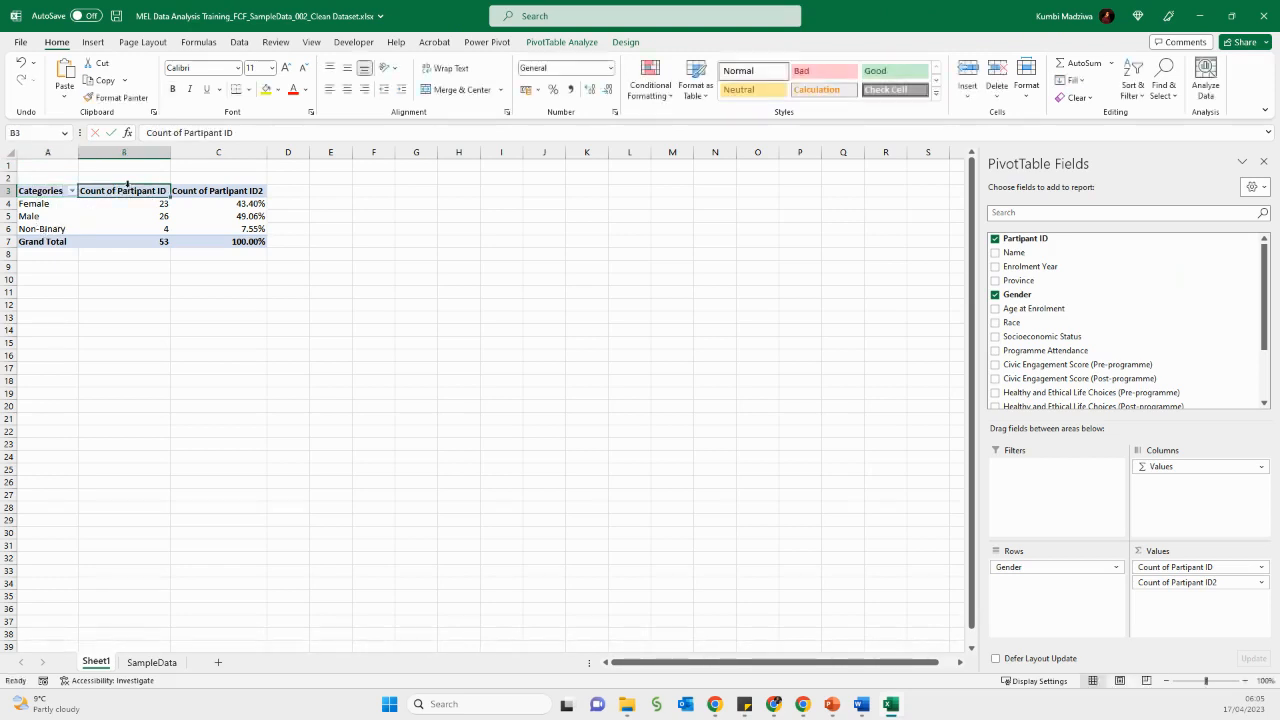
left_click_drag(172, 132, 234, 132)
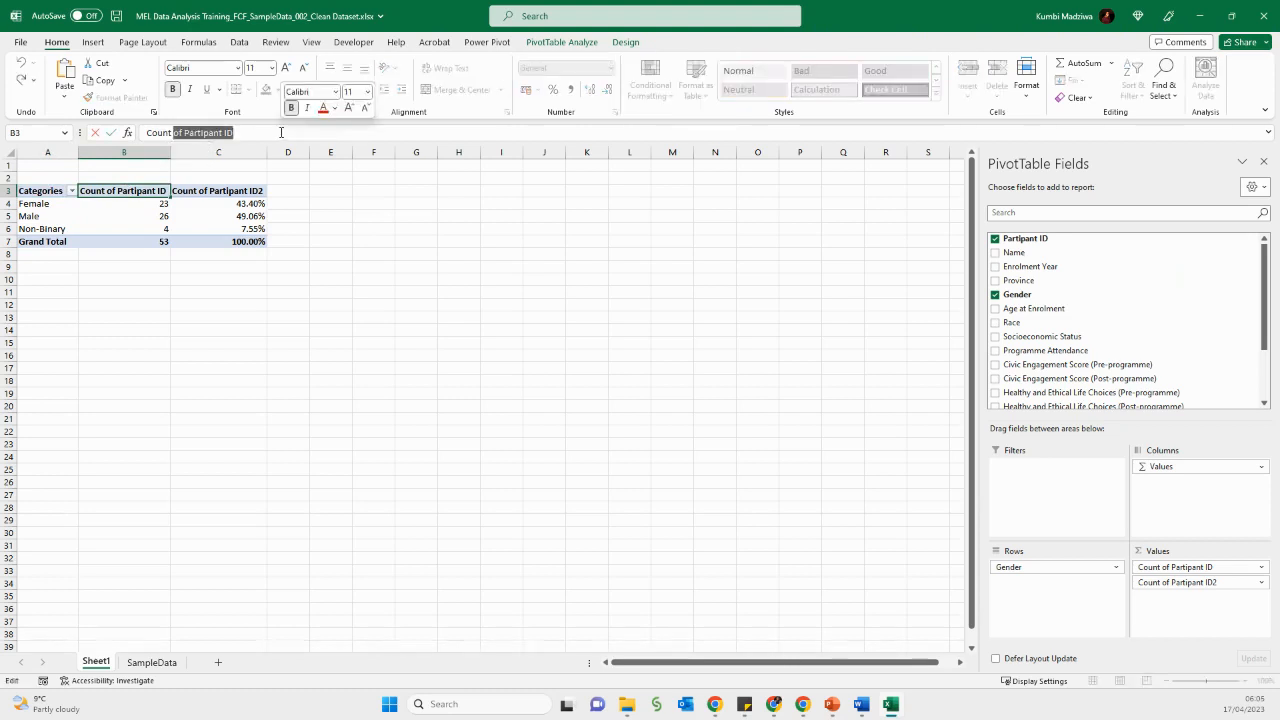
key("BackSpace")
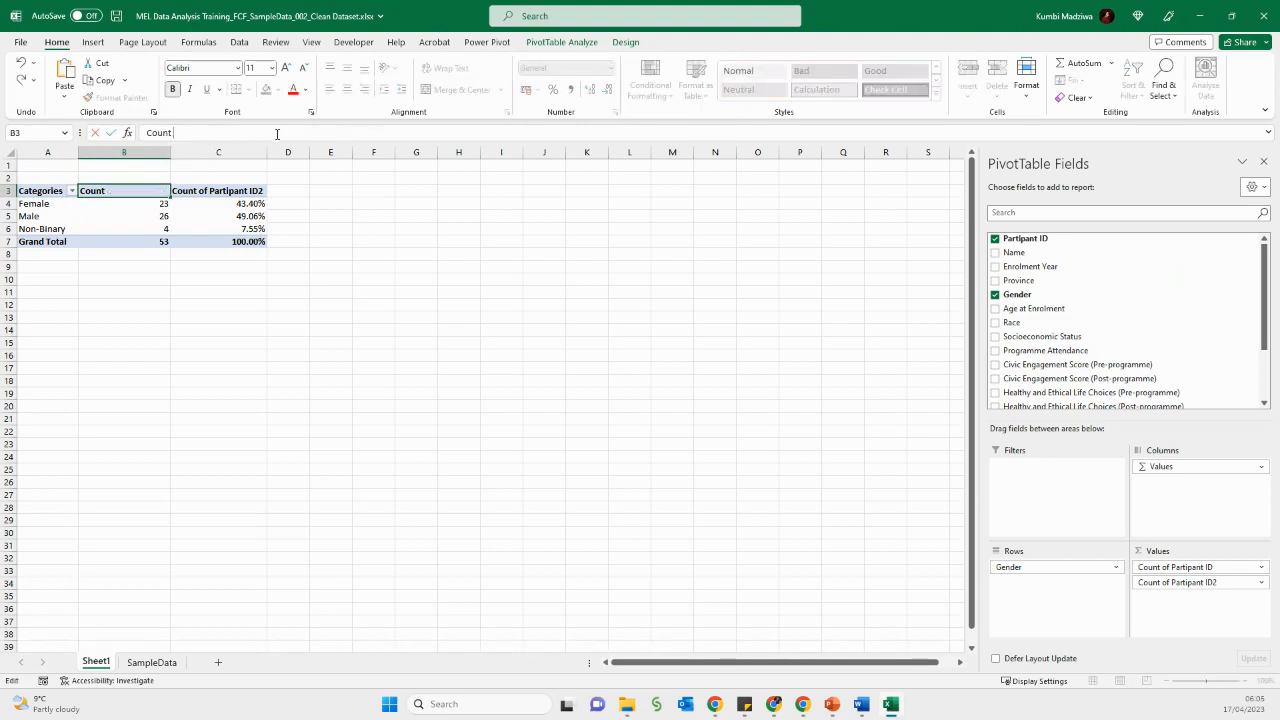
- Rename the second values header to Percent
left_click(209, 217)
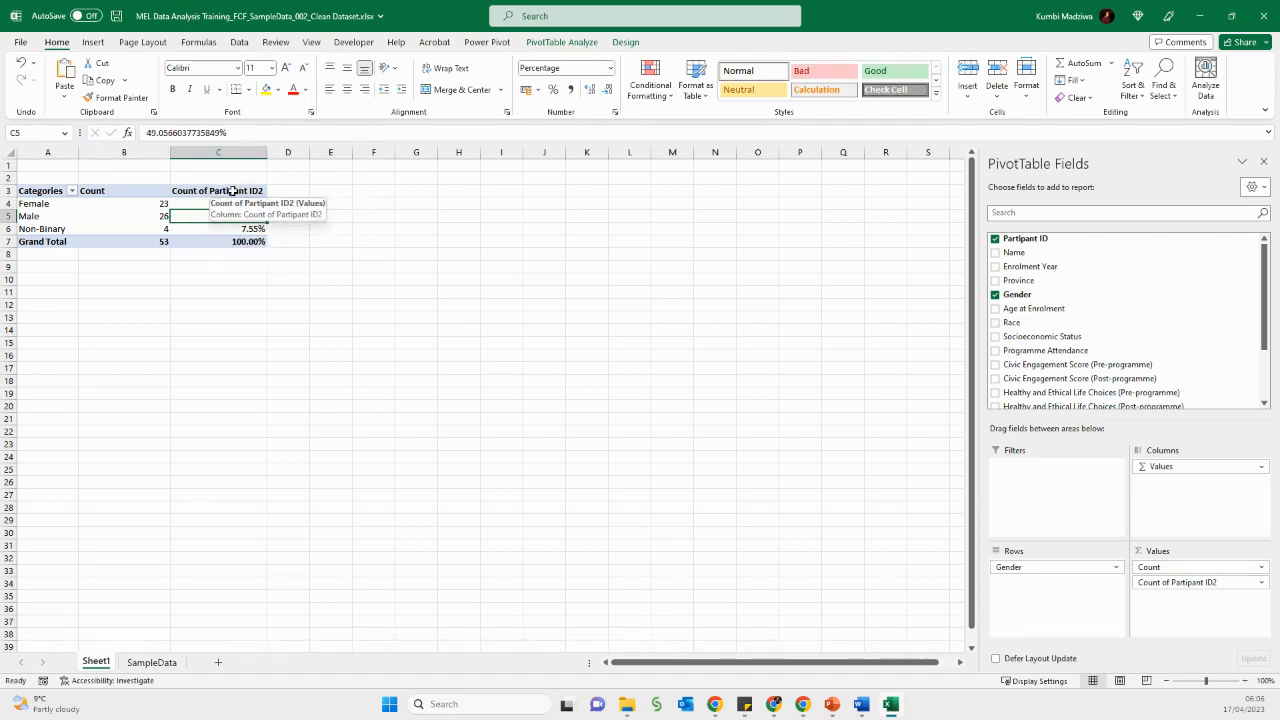
left_click(231, 190)
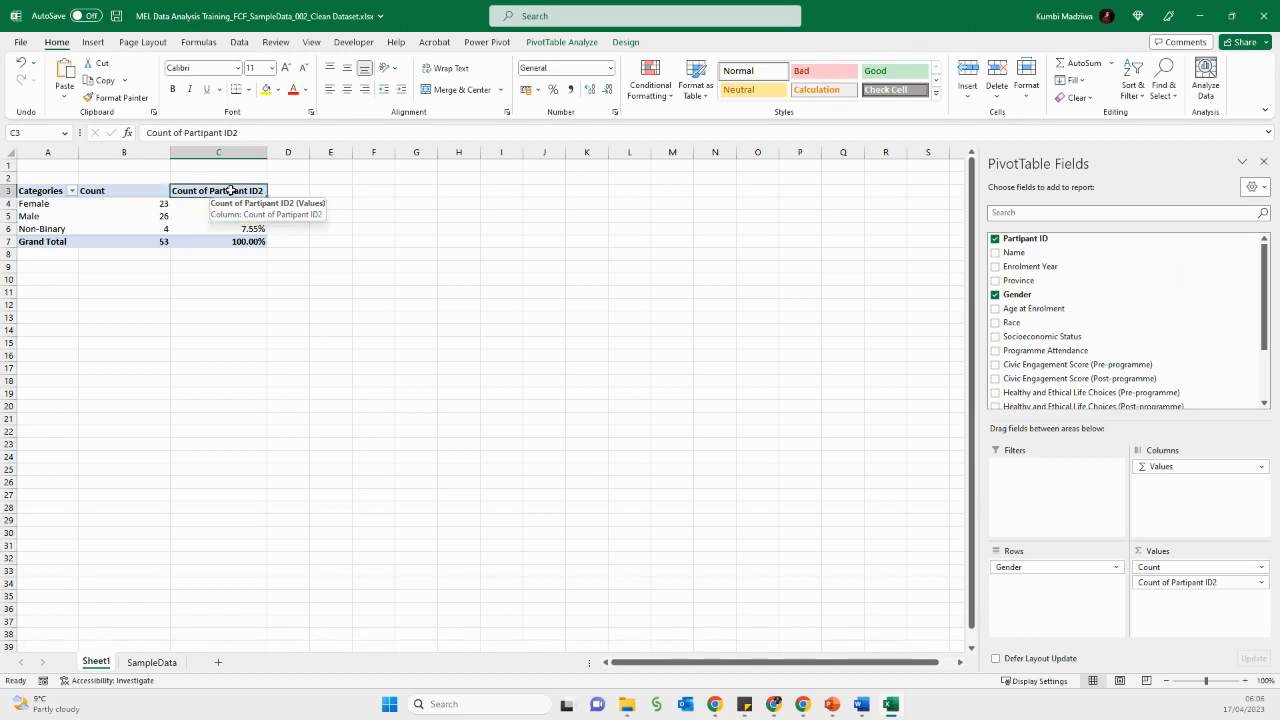
type("Pre")
key("BackSpace")
key("BackSpace")
type("ercent")
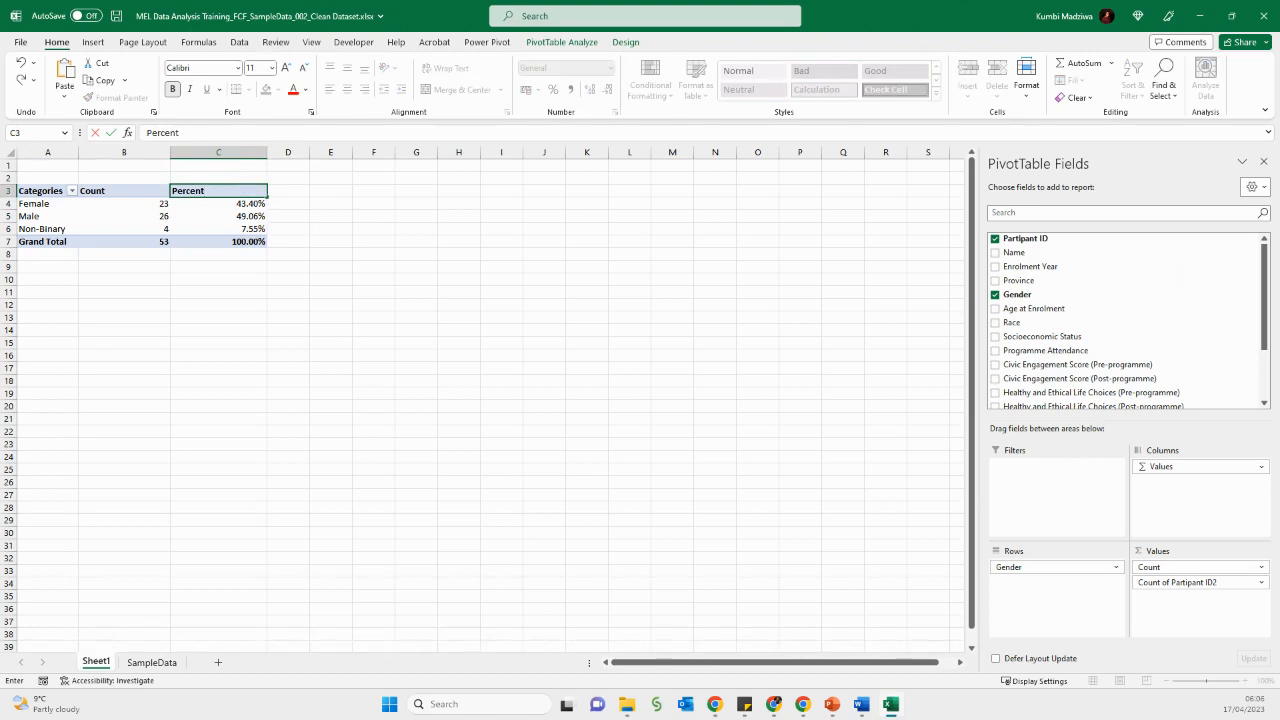
left_click(392, 368)
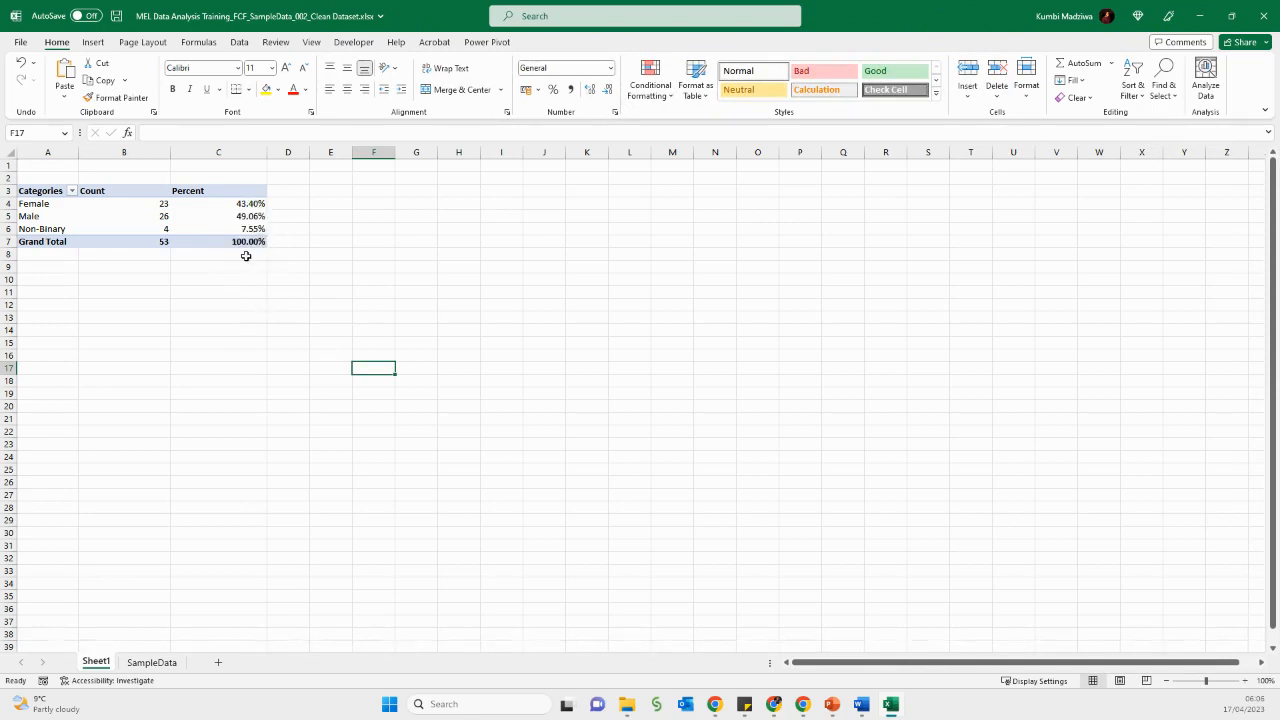
- Reduce the Percent column's values to zero decimal places
mouse_move(244, 231)
left_click_drag(231, 205, 227, 250)
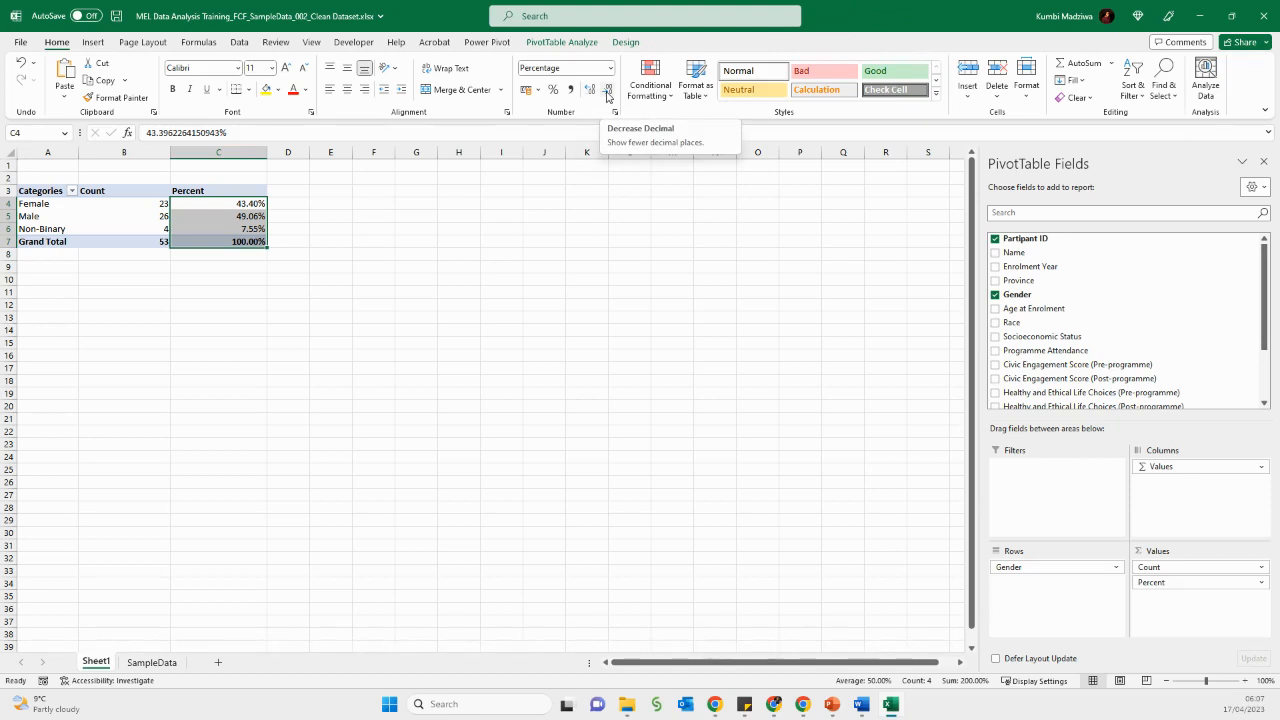
left_click(607, 90)
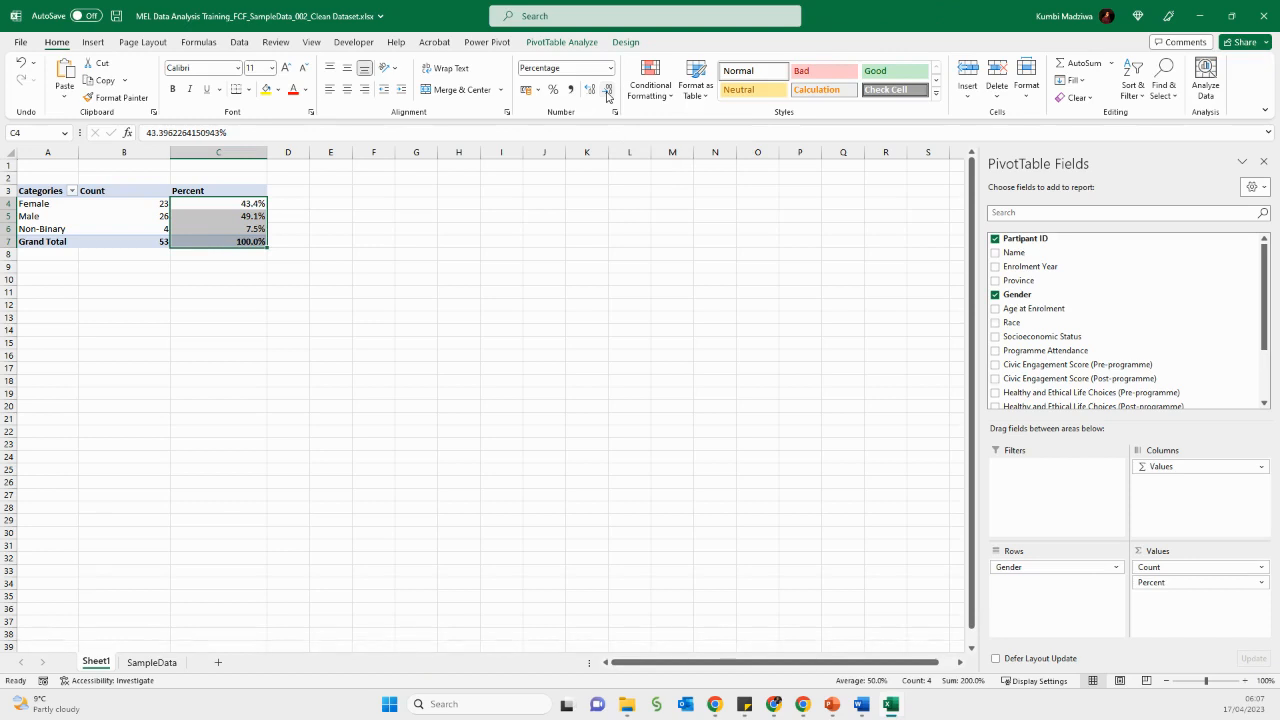
left_click(607, 90)
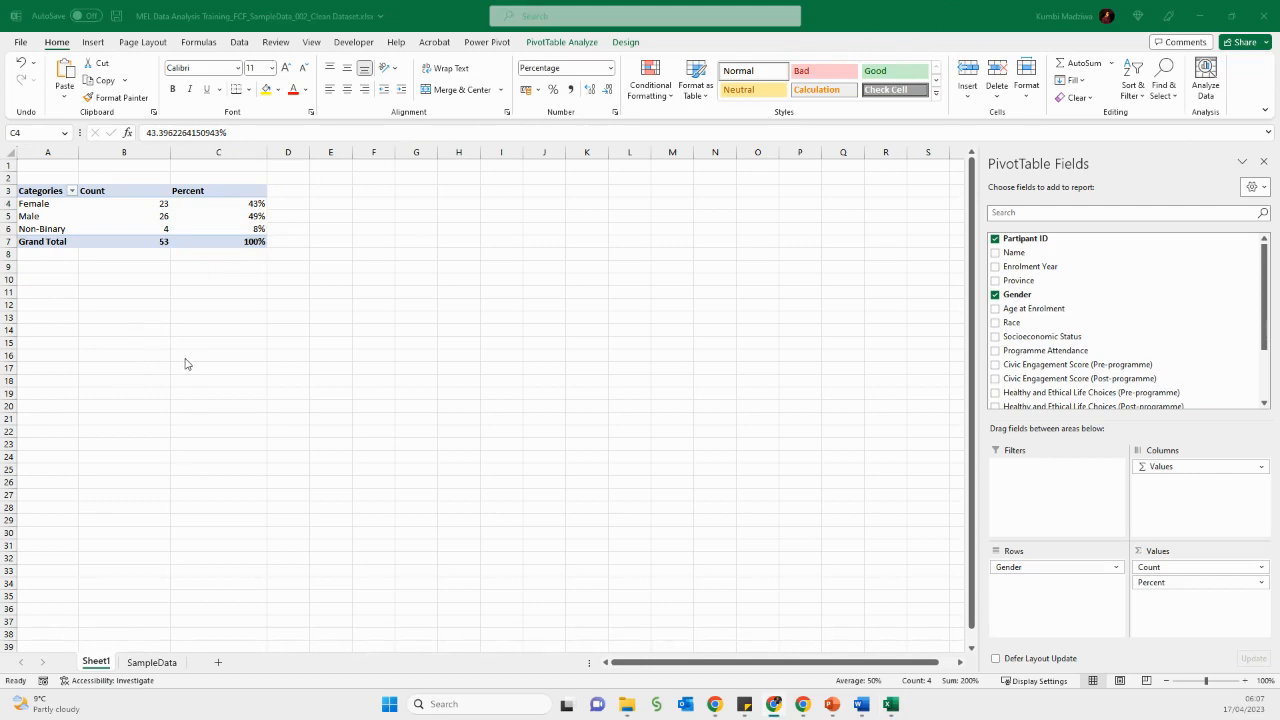
- Apply a light gray table style to the whole pivot table
left_click(44, 196)
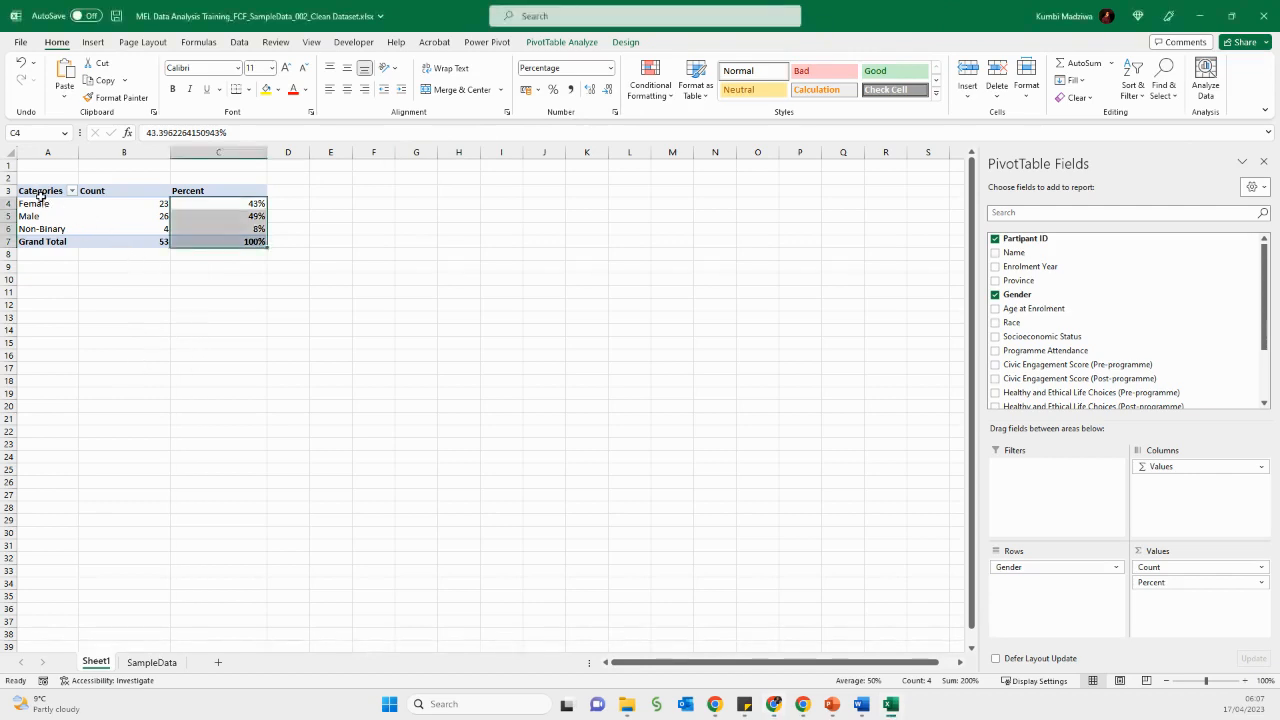
left_click_drag(51, 198, 211, 240)
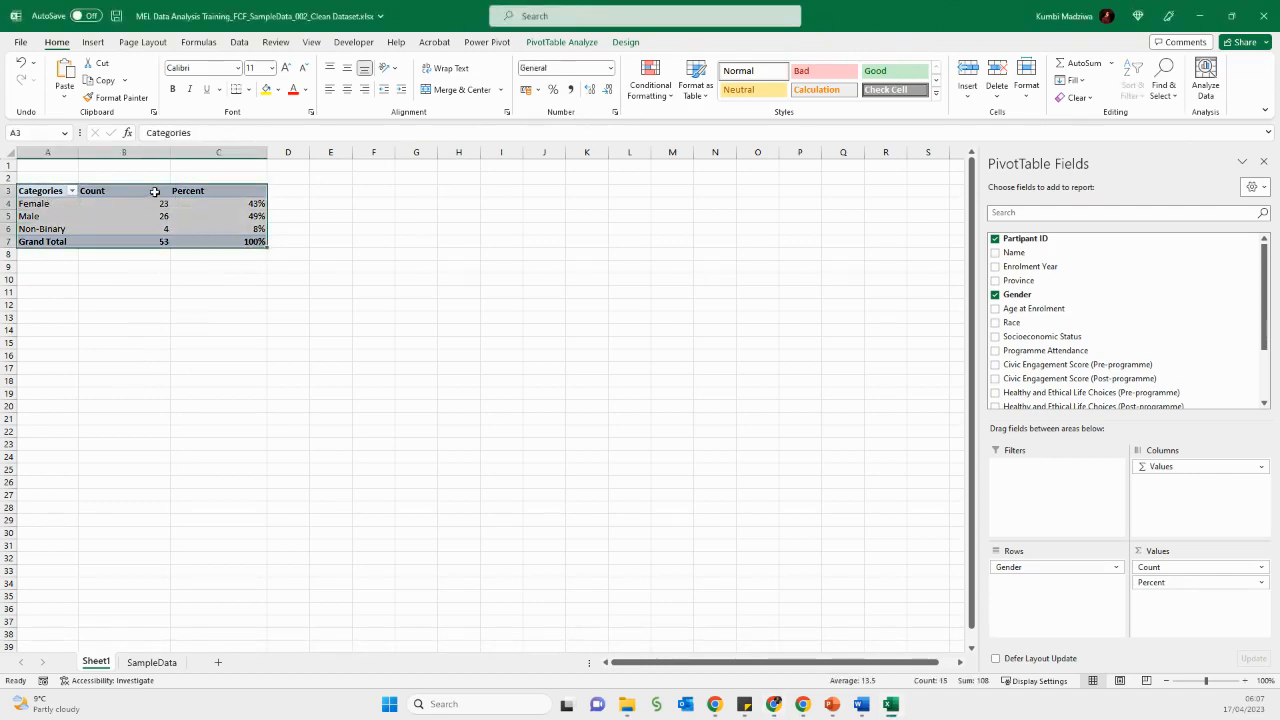
left_click(698, 90)
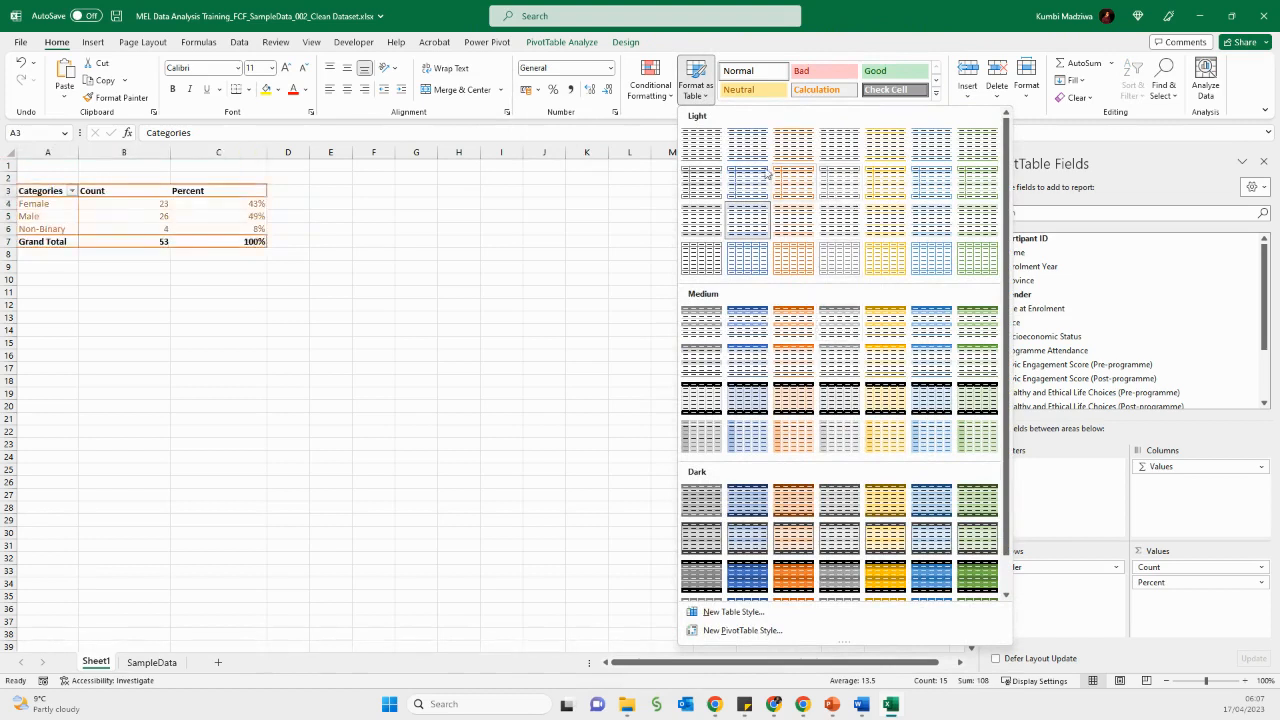
left_click(683, 220)
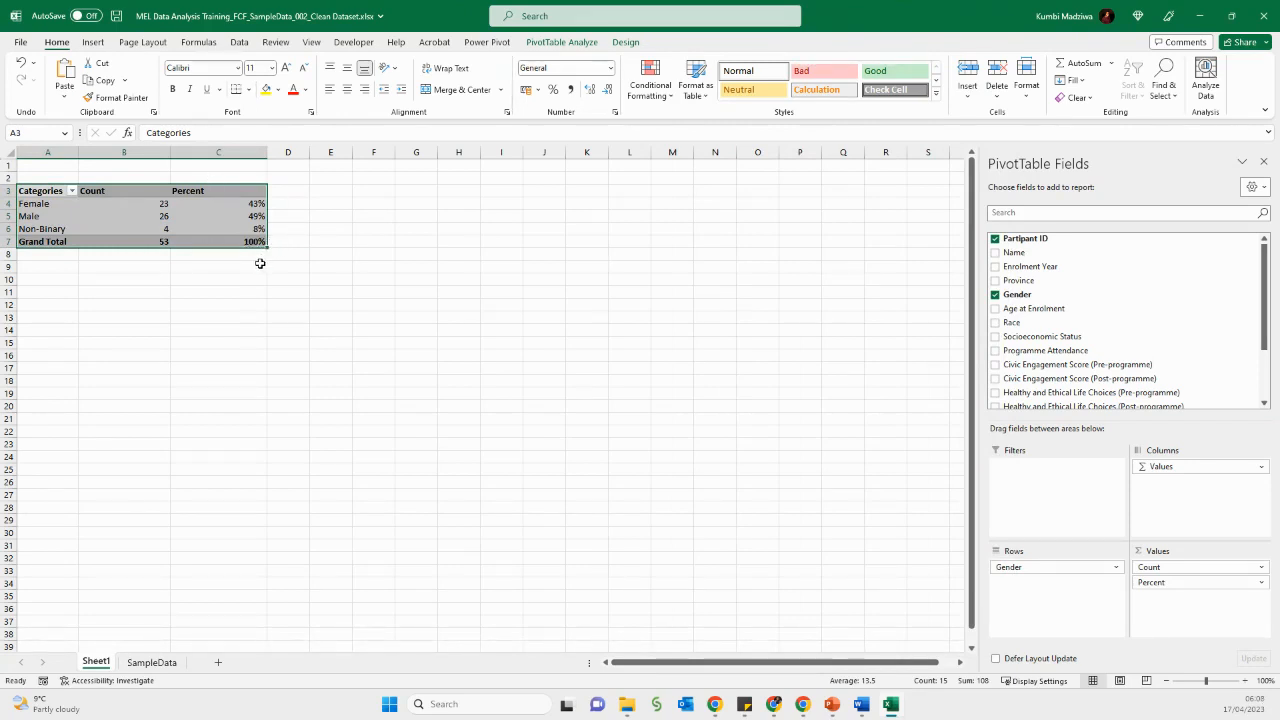
- Change the pivot table's report layout to Tabular Form
left_click(617, 47)
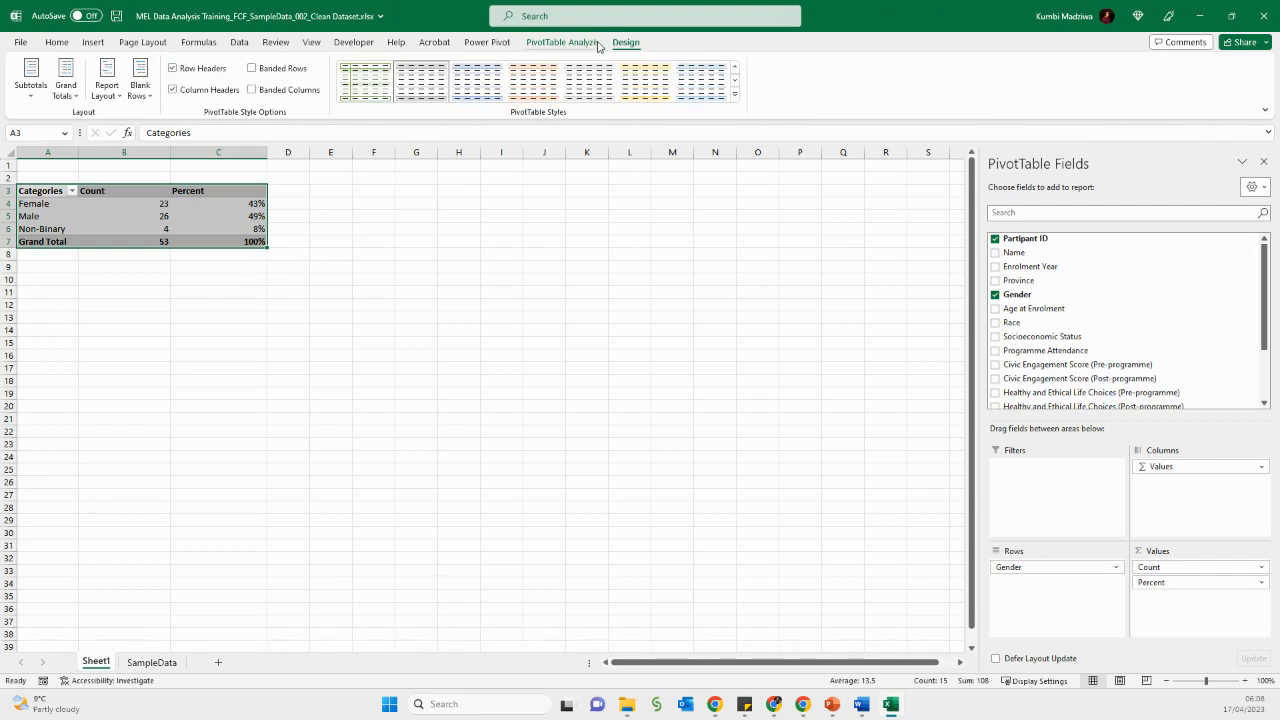
left_click(118, 97)
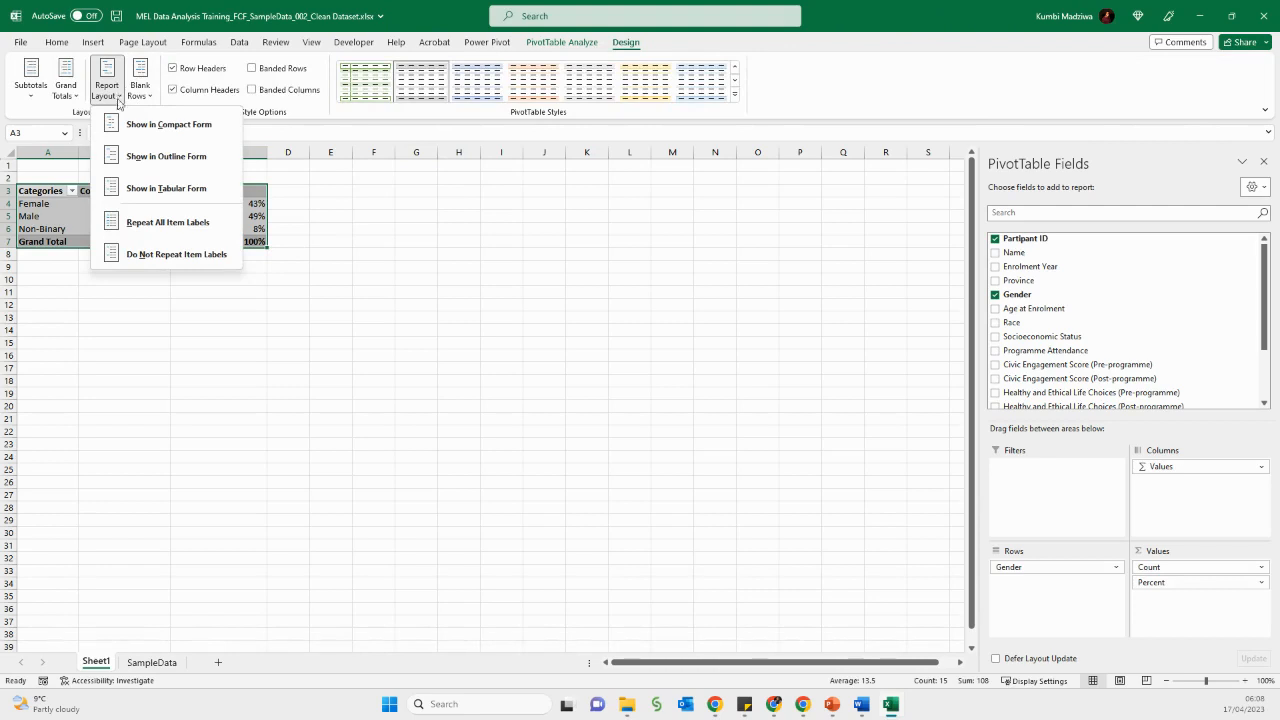
left_click(132, 156)
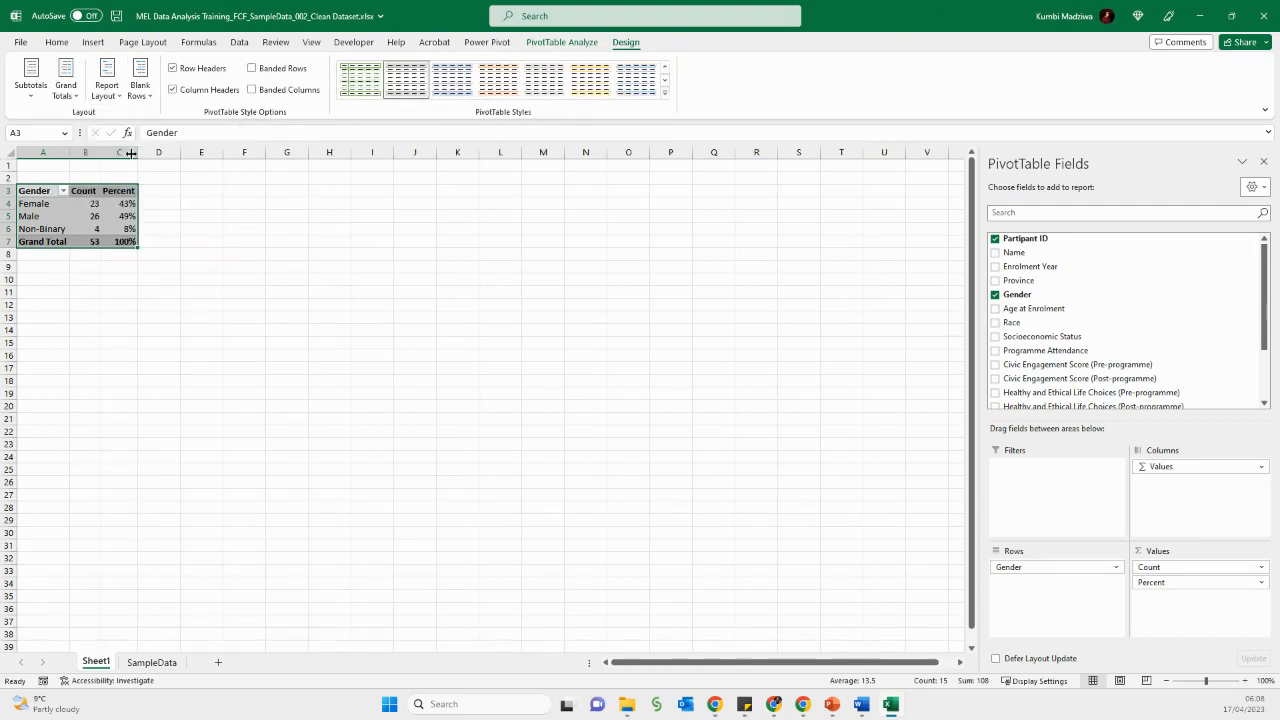
left_click(115, 97)
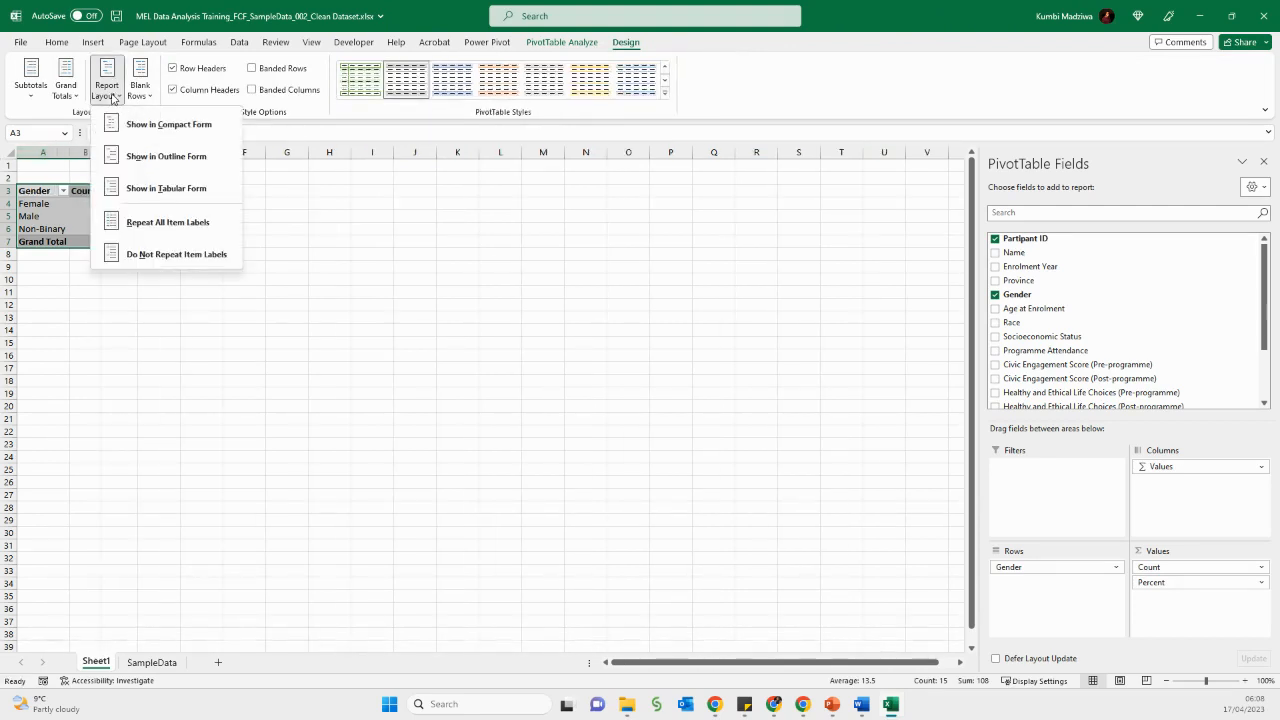
left_click(141, 189)
- Widen columns A to C and center-align the pivot table's contents
left_click_drag(43, 152, 215, 152)
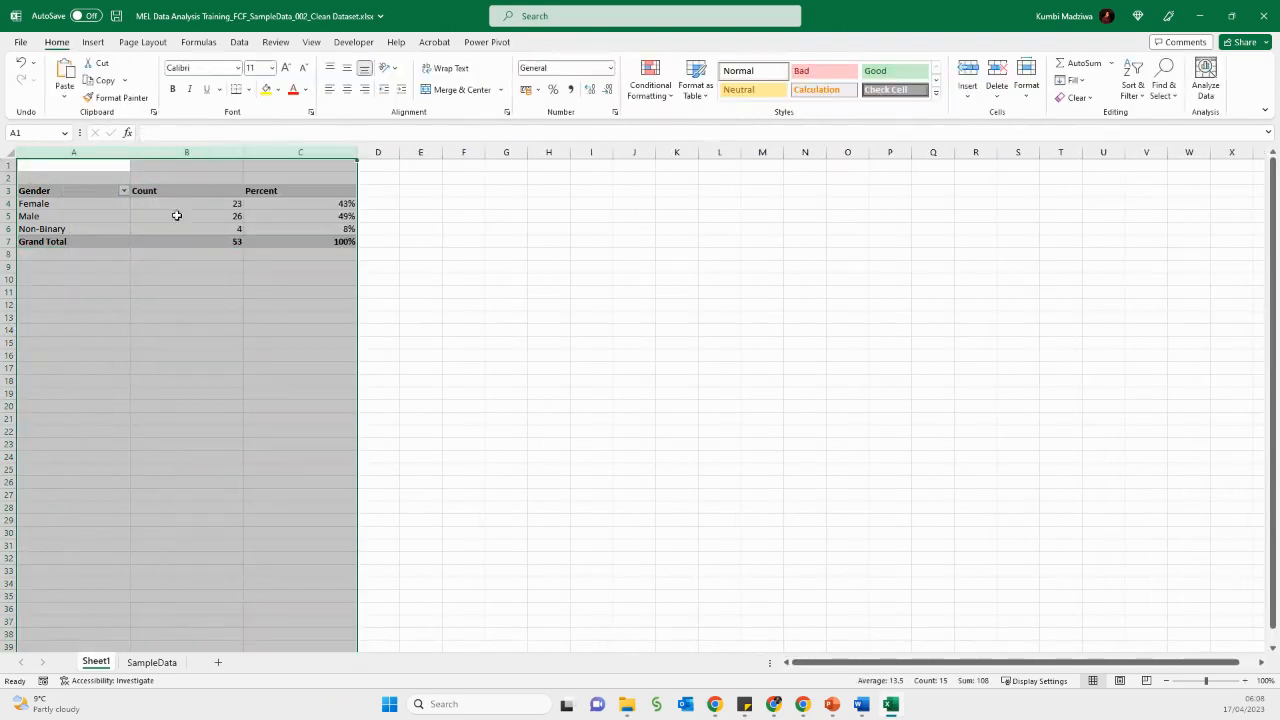
left_click_drag(51, 191, 309, 240)
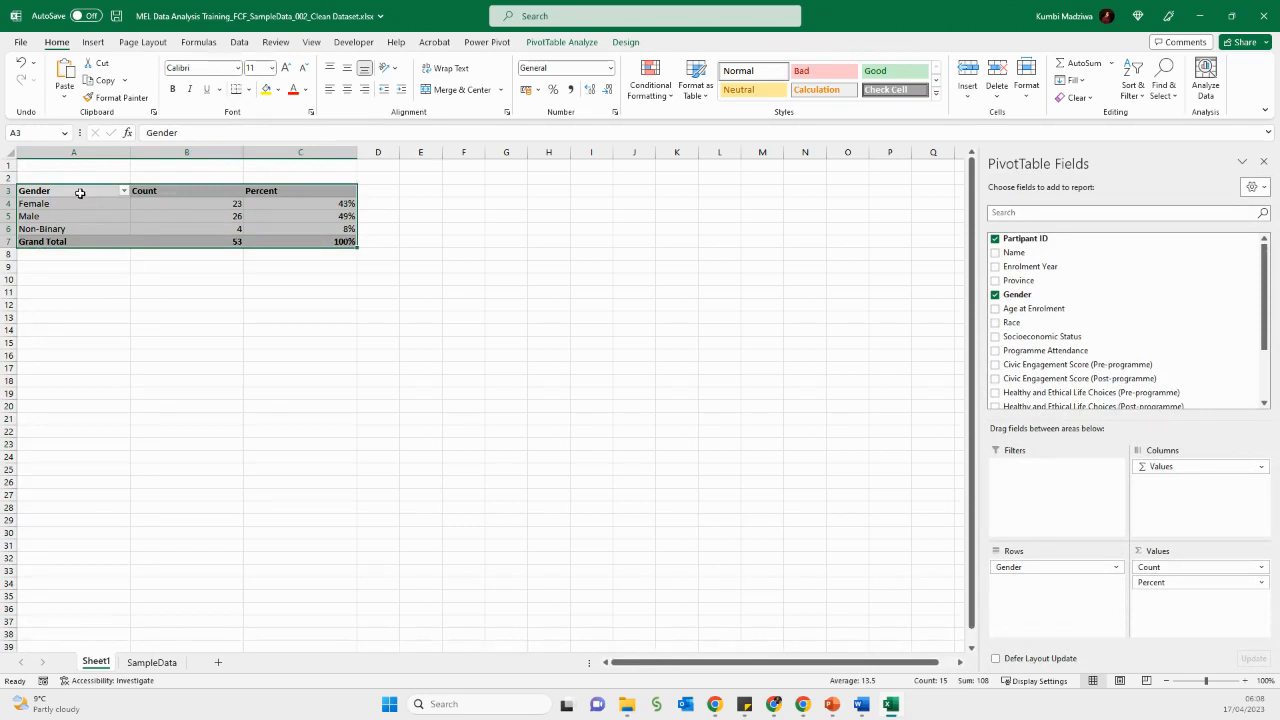
left_click(347, 89)
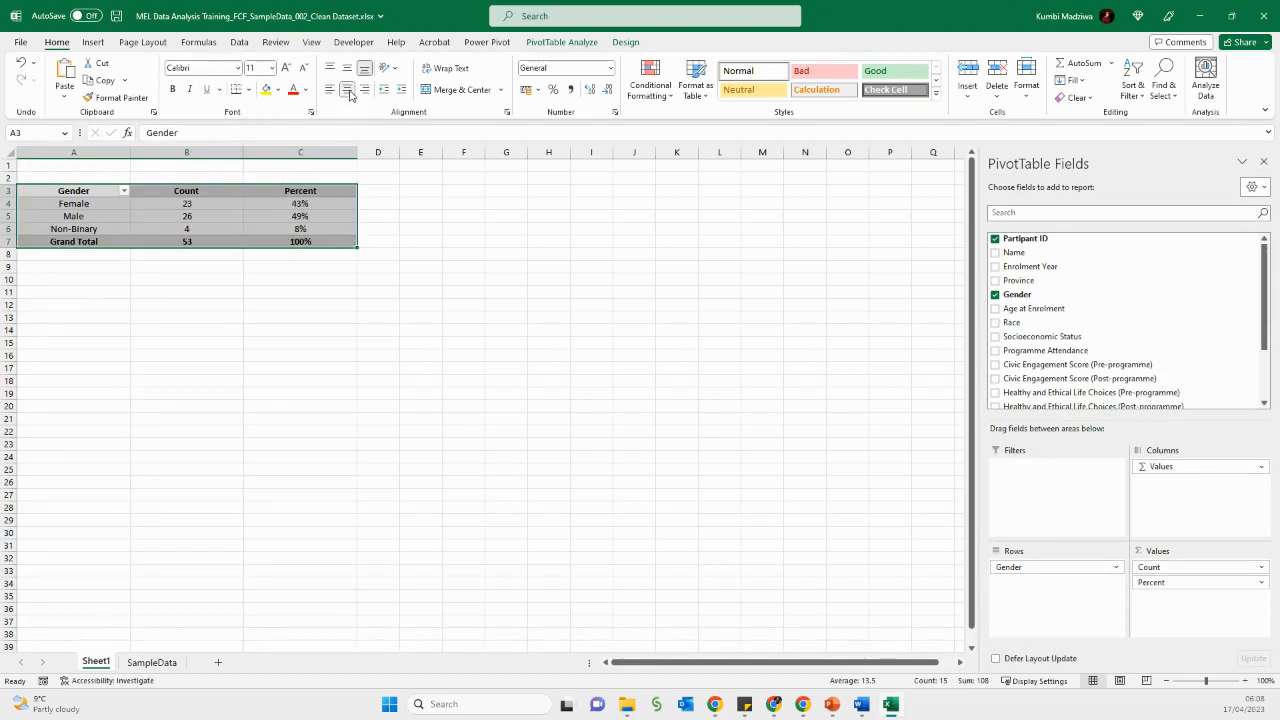
- Left-align the Gender column's labels in the pivot table
left_click_drag(86, 190, 80, 241)
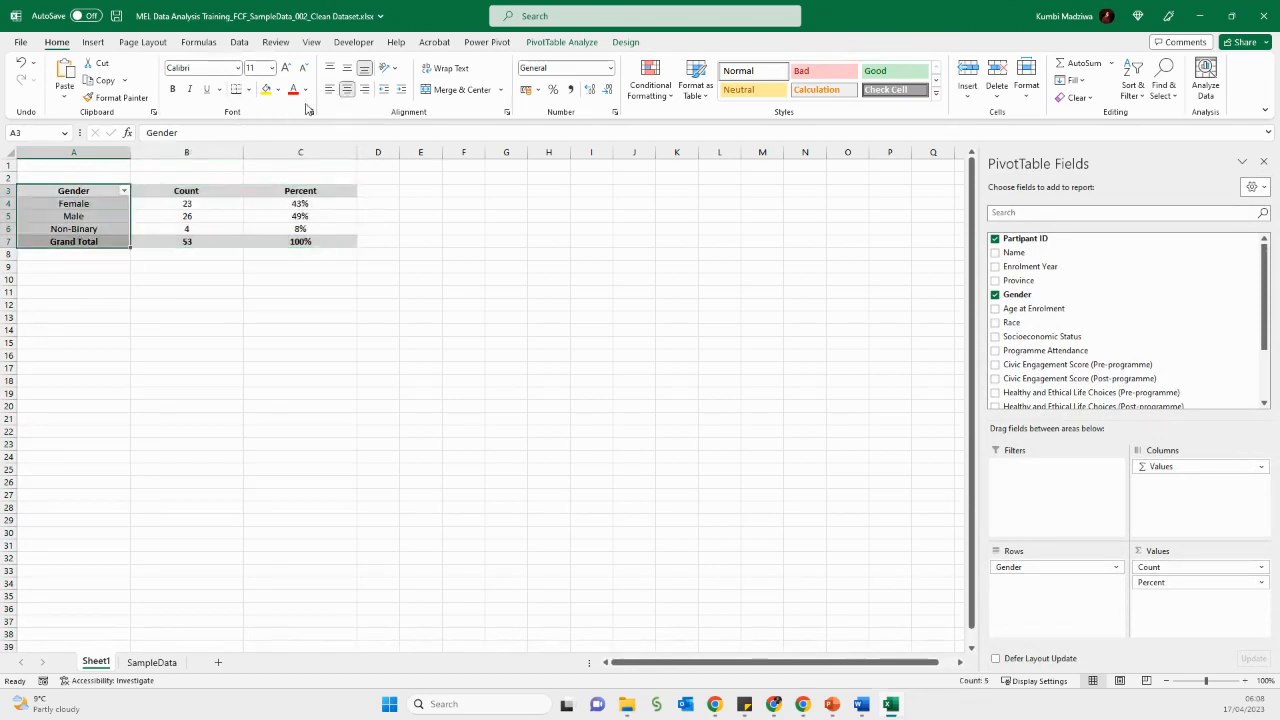
left_click(331, 89)
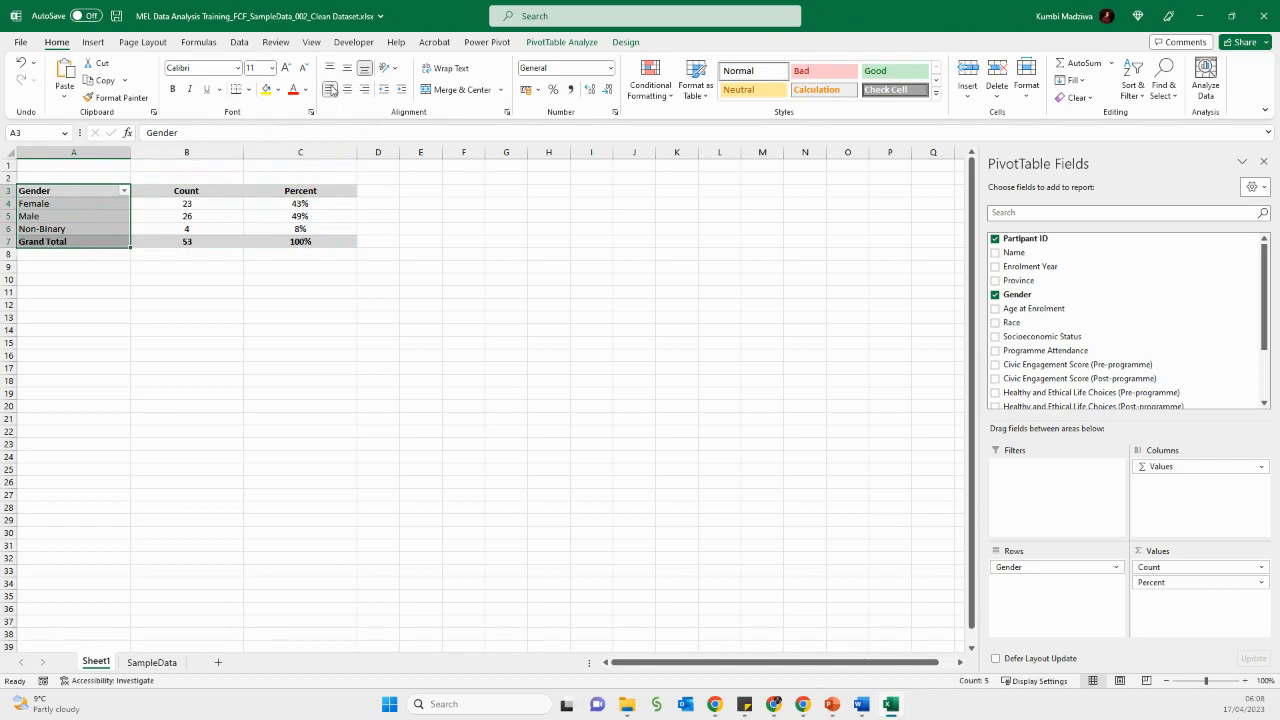
left_click(270, 290)
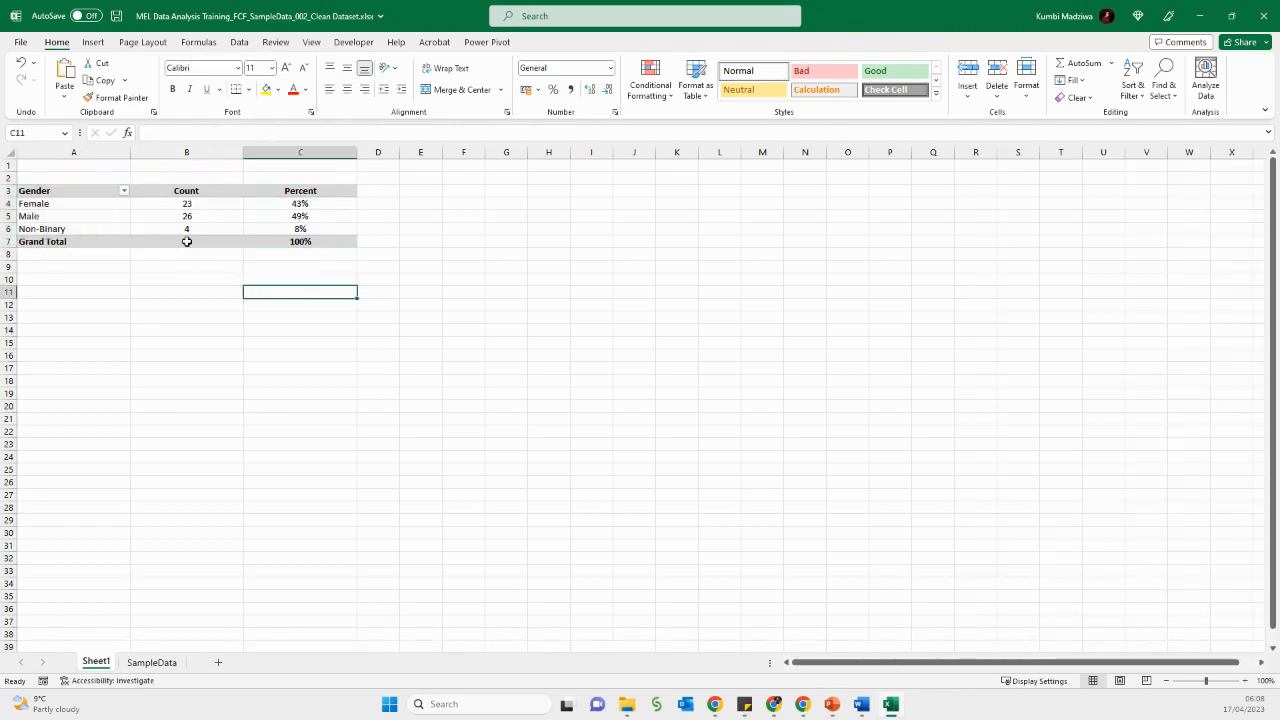